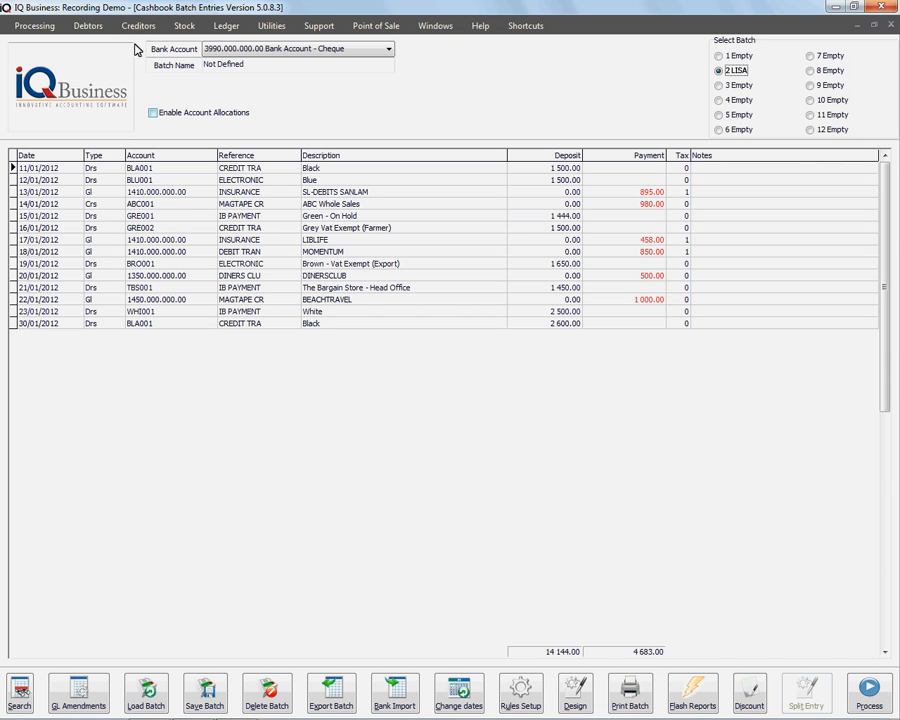
# Enable account allocations for the cashbook batch, process it and close the postings report preview.
pyautogui.click(154, 113)
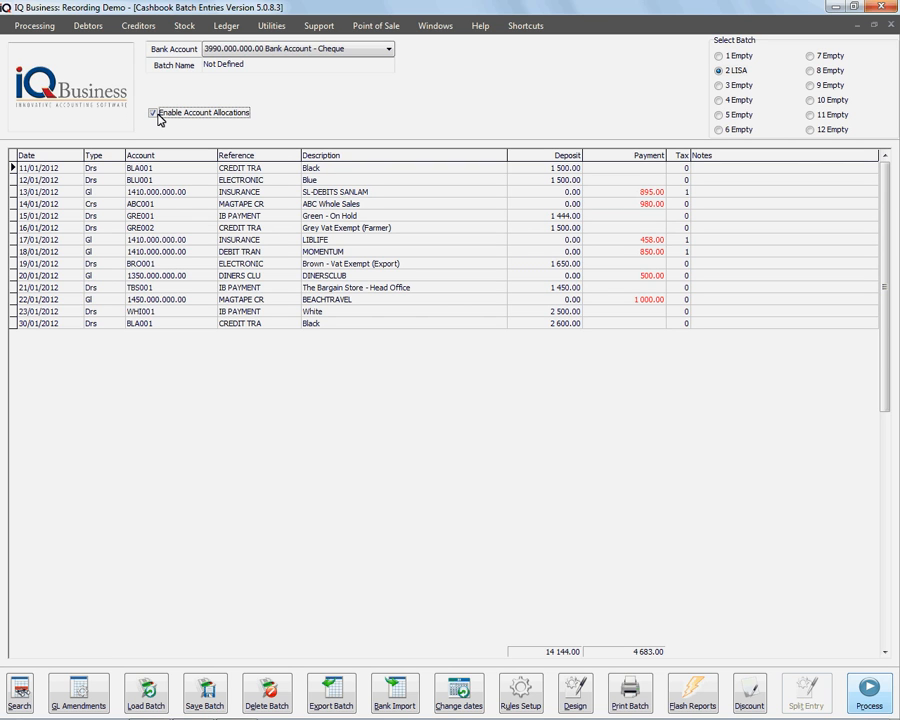
pyautogui.click(868, 690)
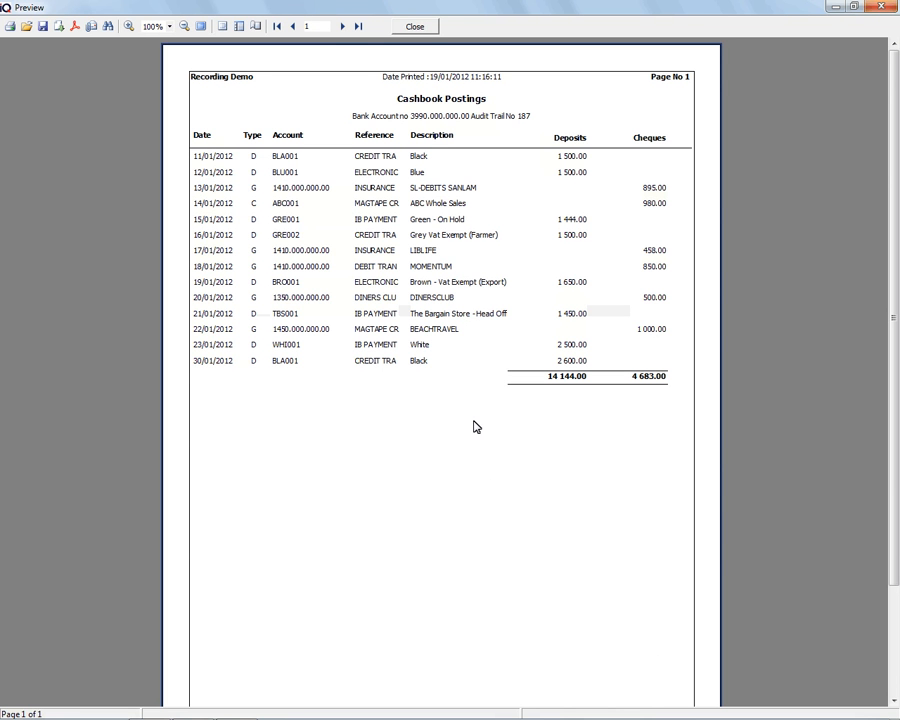
pyautogui.click(416, 27)
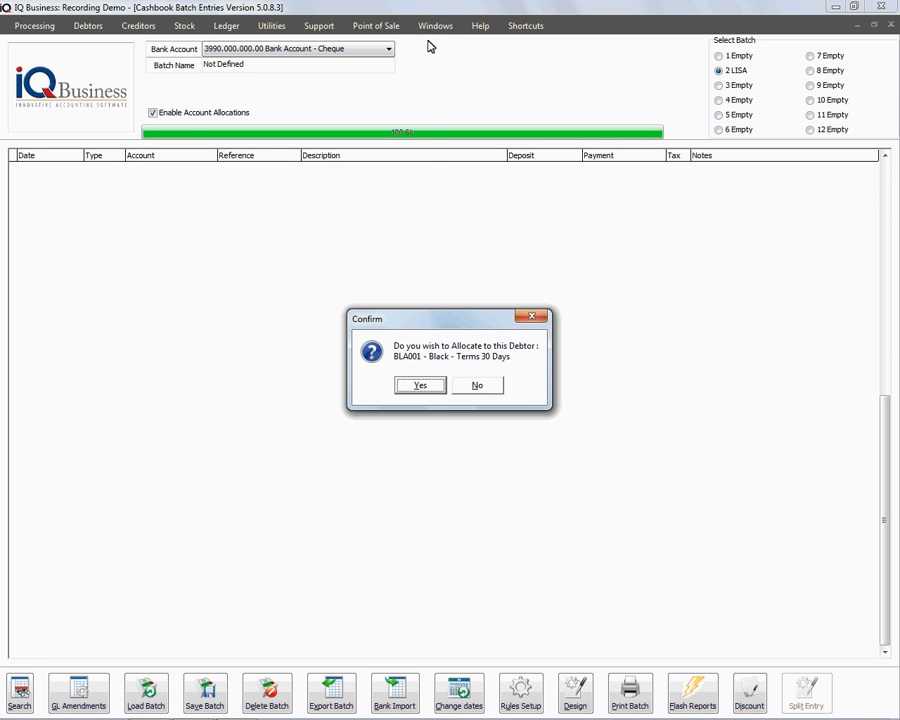
# Allocate the Black debtor's 11/01/2012 and 30/01/2012 credit transfers to INV101, the December 2011 interest charge, INV77, INV51 and INV54.
pyautogui.click(420, 386)
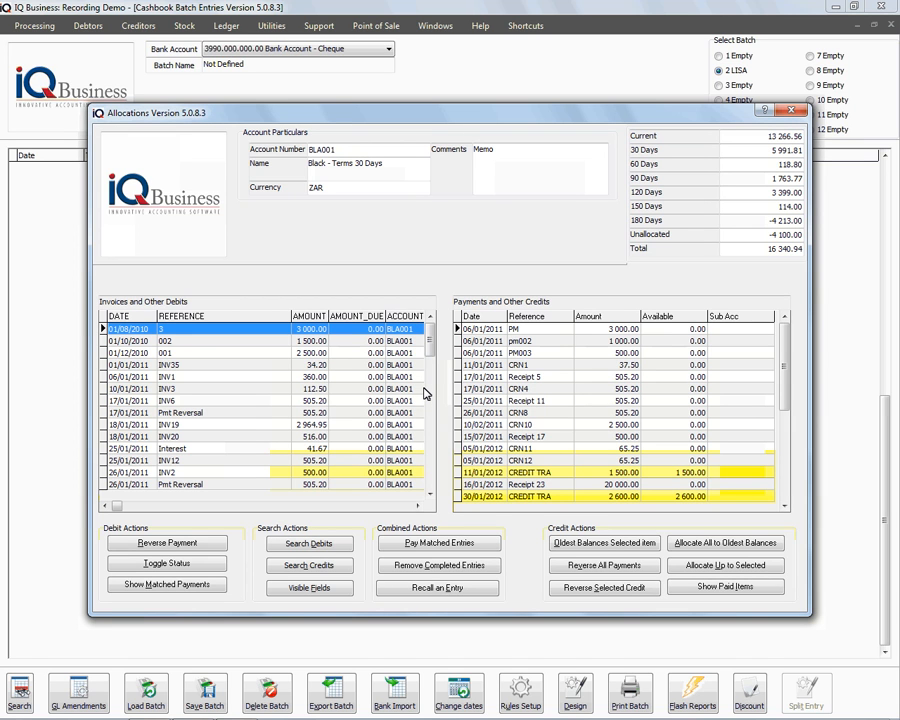
pyautogui.click(497, 475)
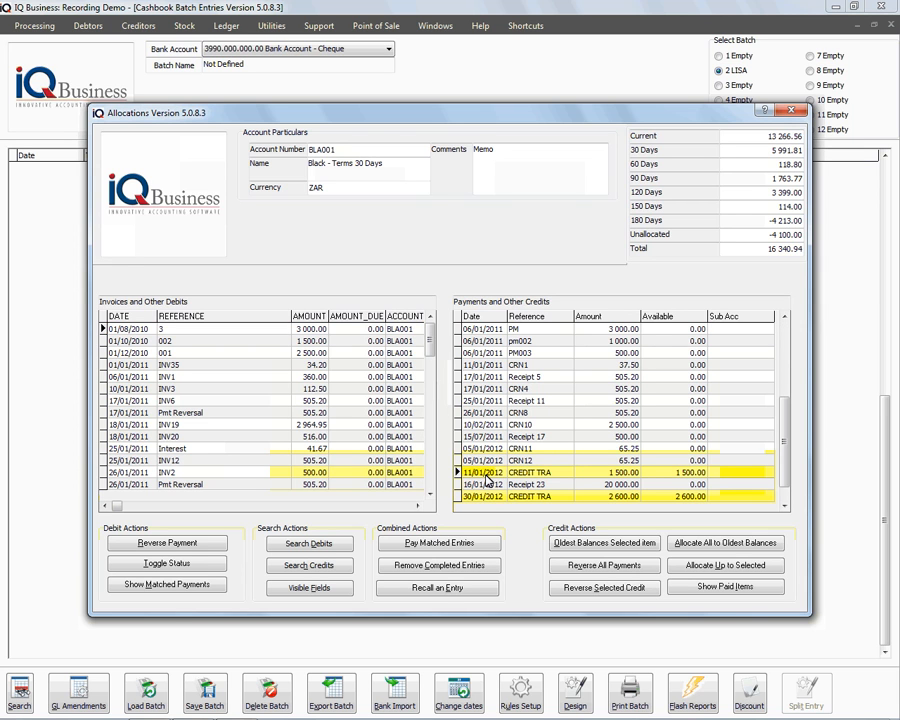
pyautogui.click(482, 497)
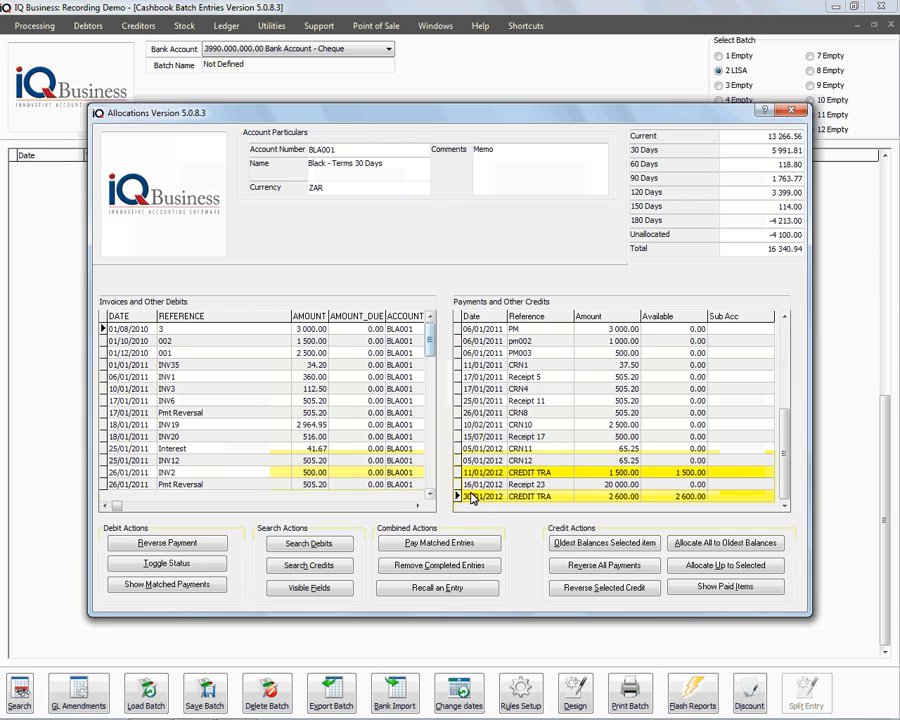
pyautogui.moveTo(432, 333); pyautogui.dragTo(430, 395)
pyautogui.doubleClick(497, 472)
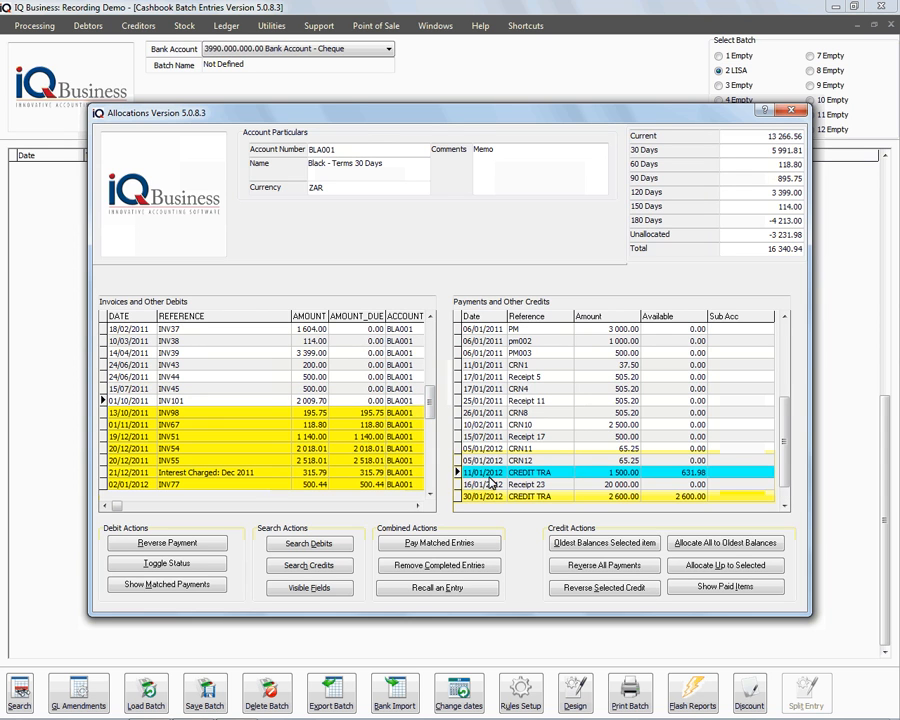
pyautogui.doubleClick(487, 497)
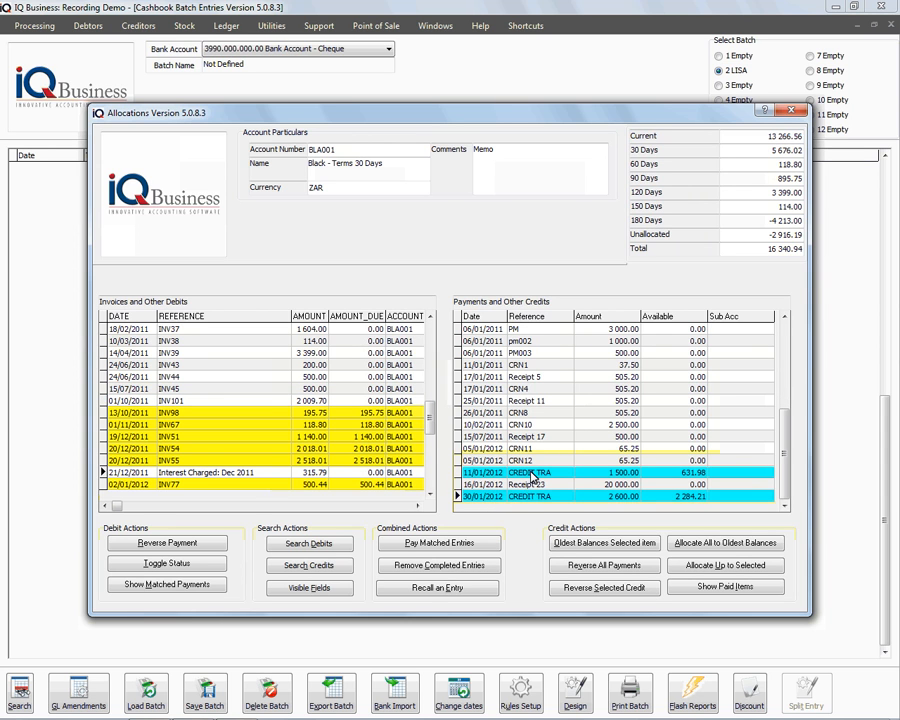
pyautogui.doubleClick(533, 478)
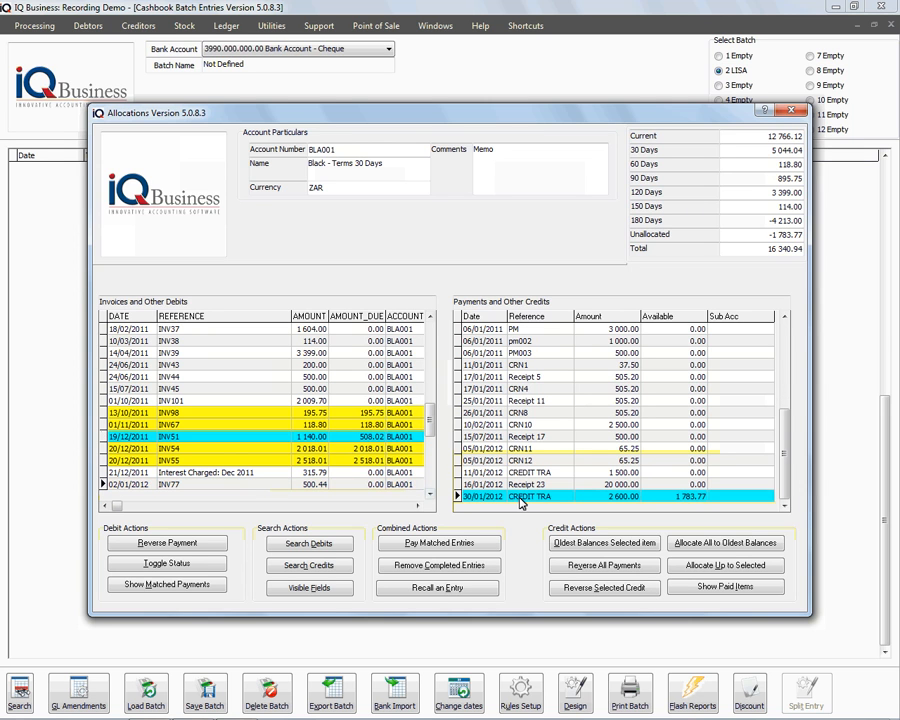
pyautogui.doubleClick(487, 497)
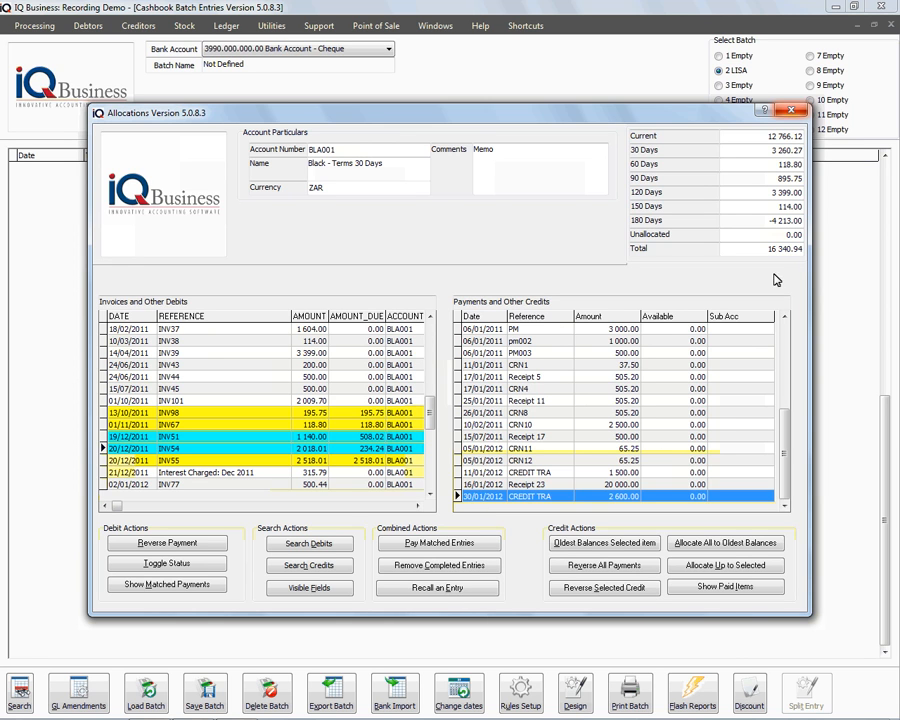
pyautogui.click(795, 110)
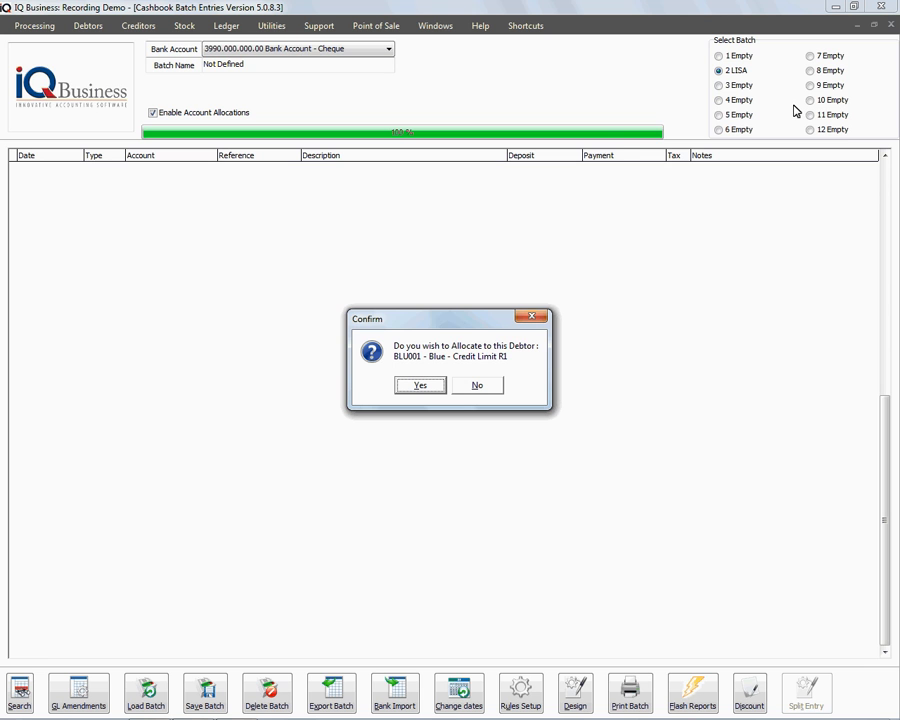
# Decline allocation for the Blue debtor and allocate the Green debtor's 15/01/2012 IB payment to invoice INV82.
pyautogui.click(473, 388)
pyautogui.click(421, 390)
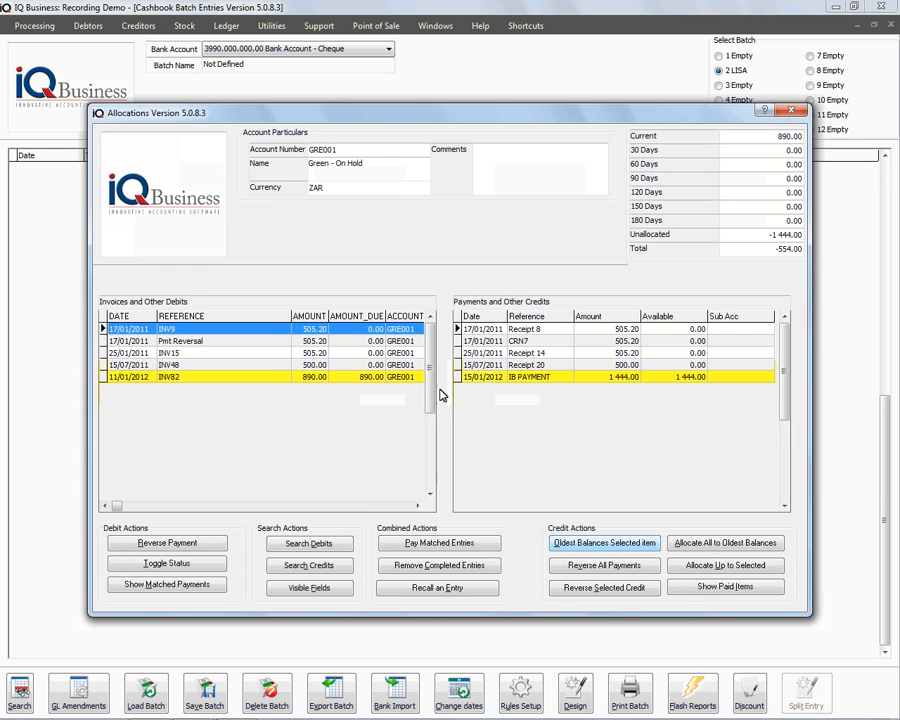
pyautogui.click(615, 545)
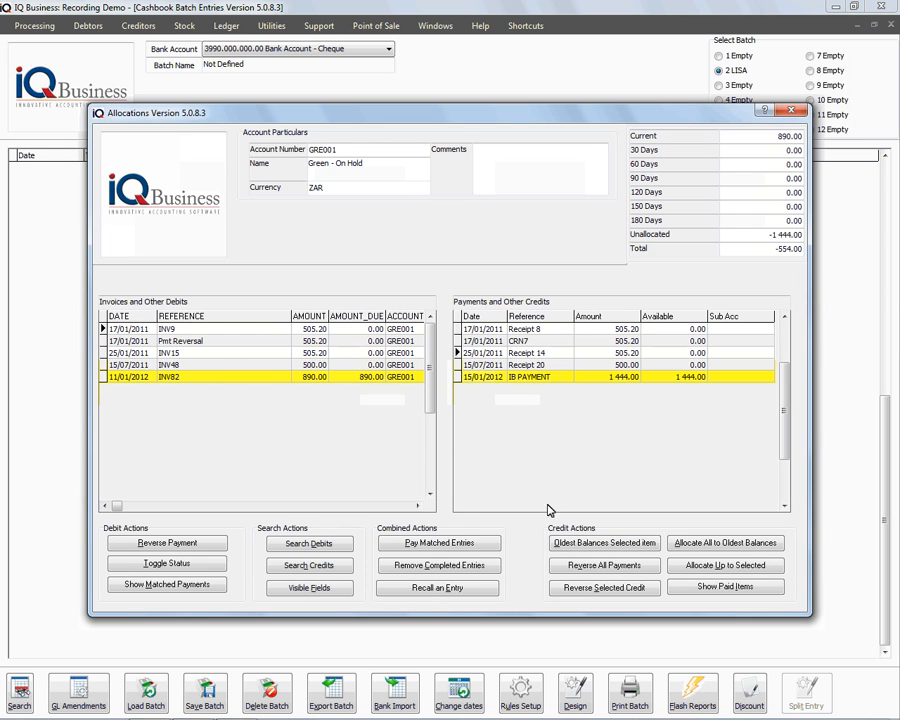
pyautogui.click(545, 378)
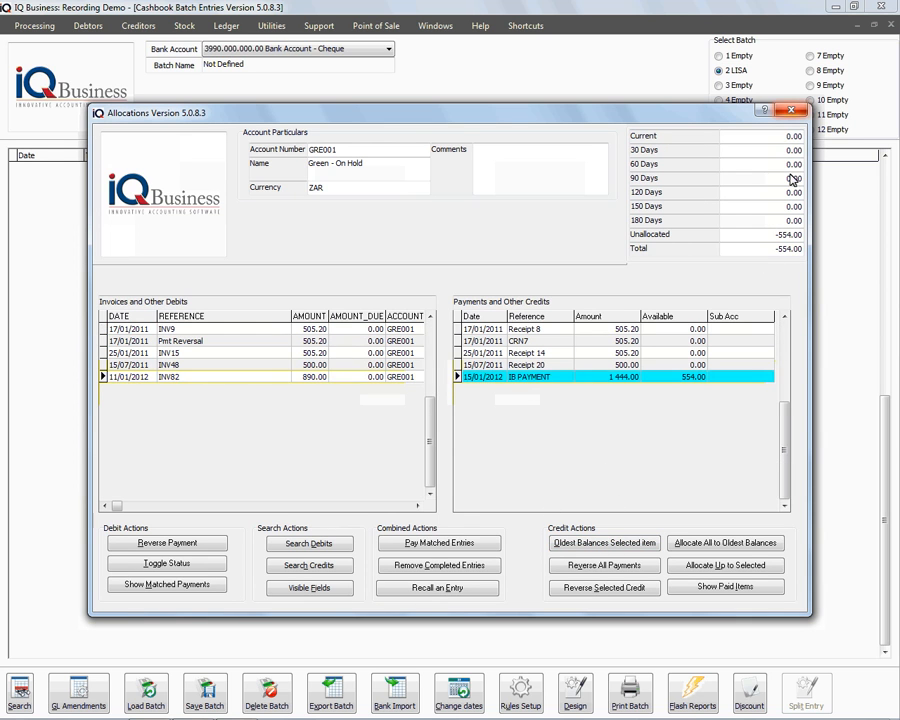
pyautogui.click(791, 111)
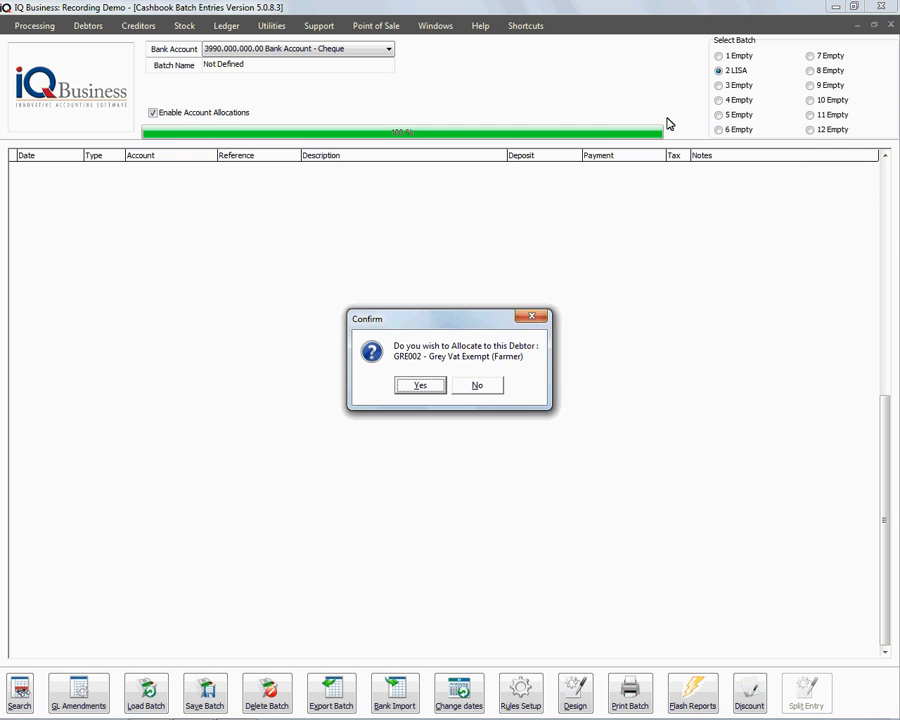
# Allocate all credits of the Grey Vat Exempt (Farmer) debtor, including the 16/01/2012 credit transfer, to its oldest balances.
pyautogui.click(418, 387)
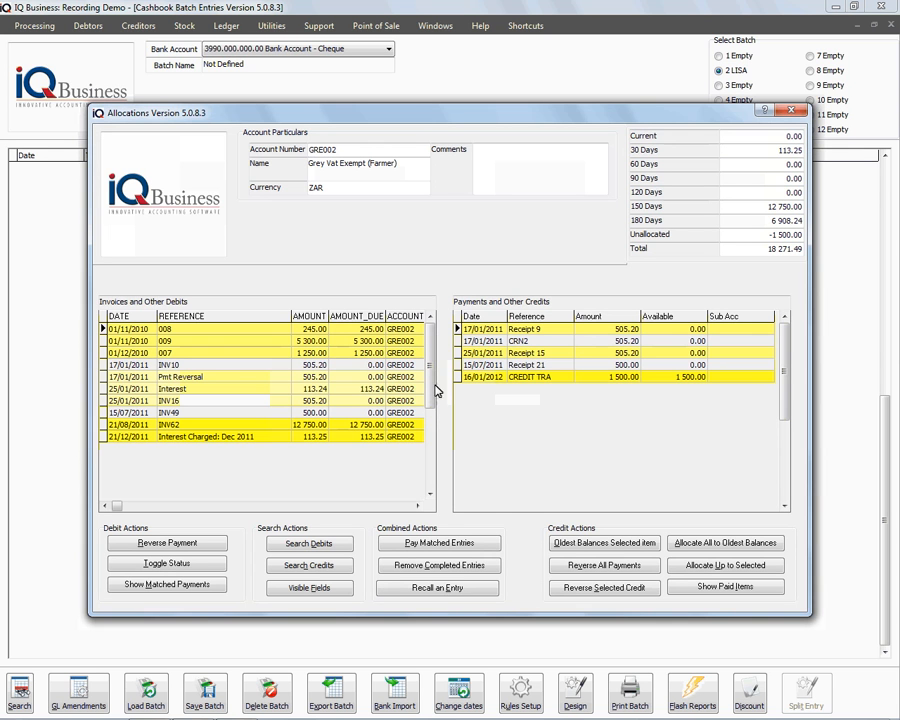
pyautogui.click(530, 378)
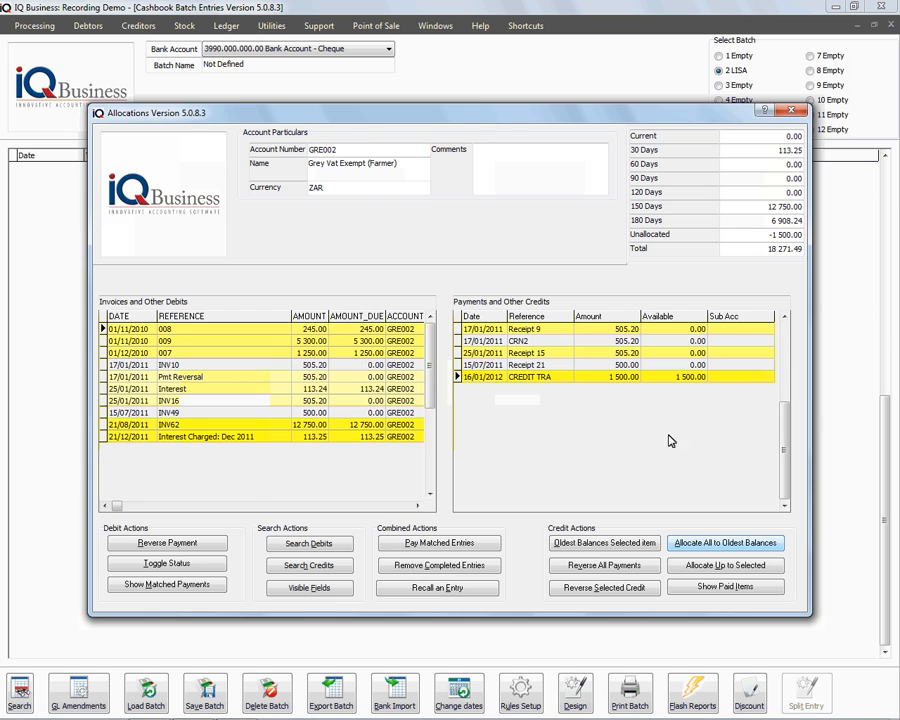
pyautogui.click(711, 542)
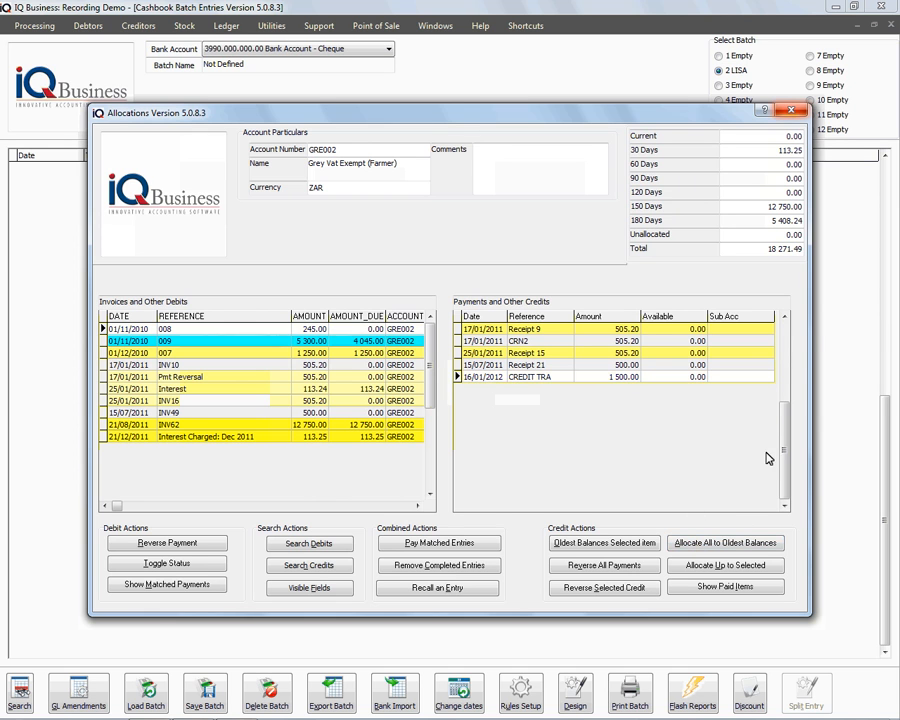
pyautogui.click(792, 110)
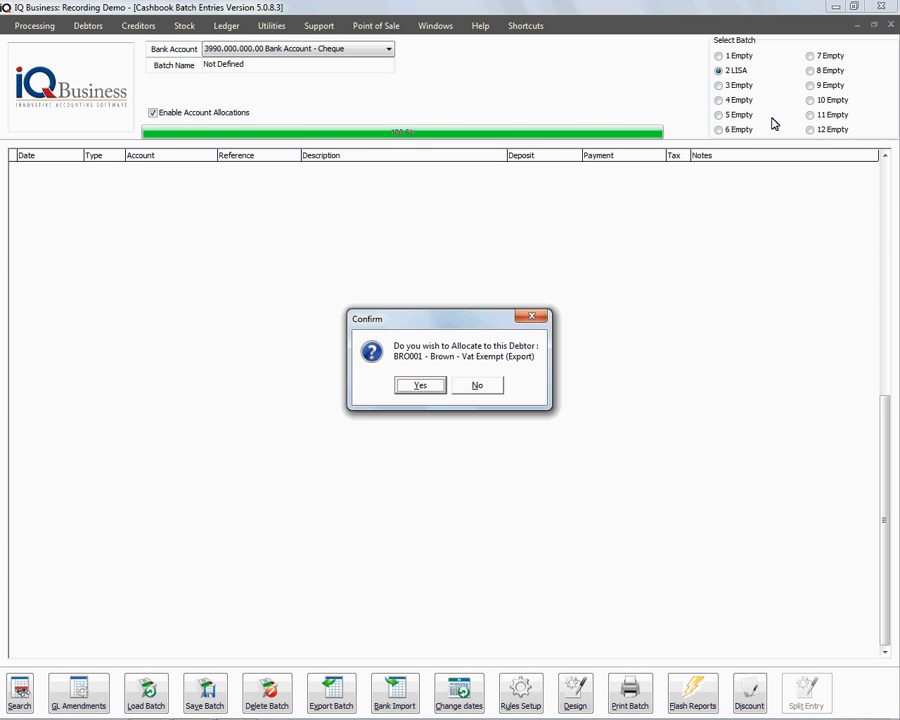
# Decline allocation for the Brown debtor and allocate The Bargain Store - Head Office's 21/01/2012 IB payment to INV22.
pyautogui.click(479, 387)
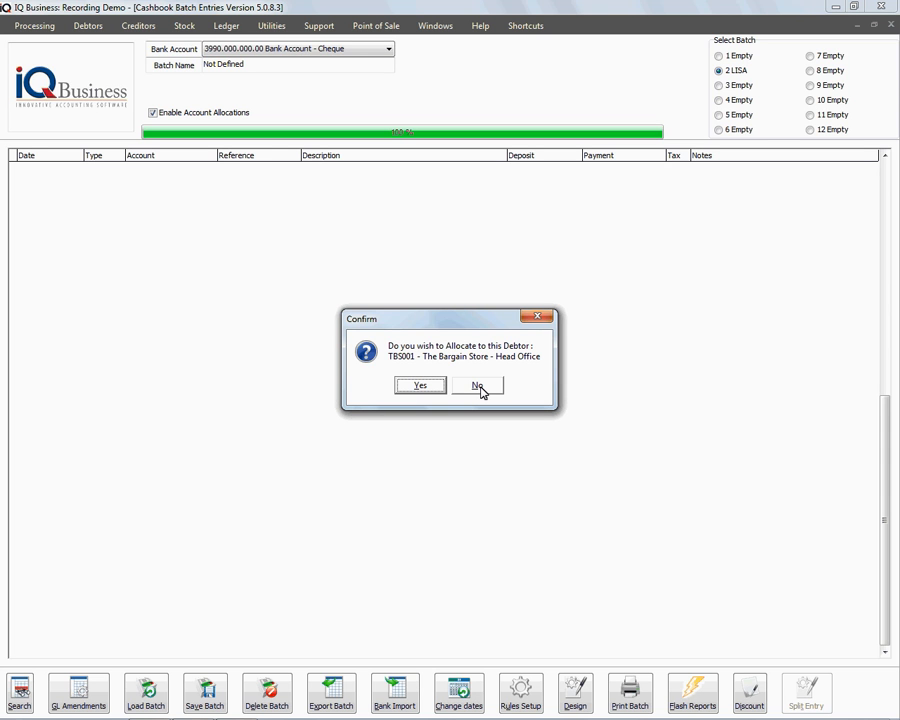
pyautogui.click(424, 388)
pyautogui.click(512, 331)
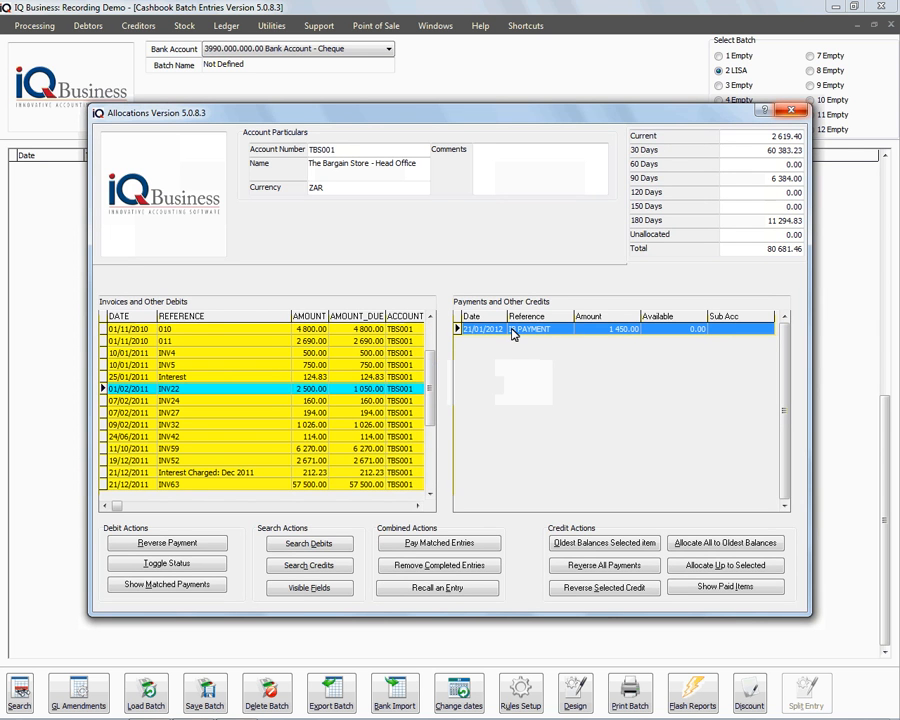
pyautogui.click(788, 113)
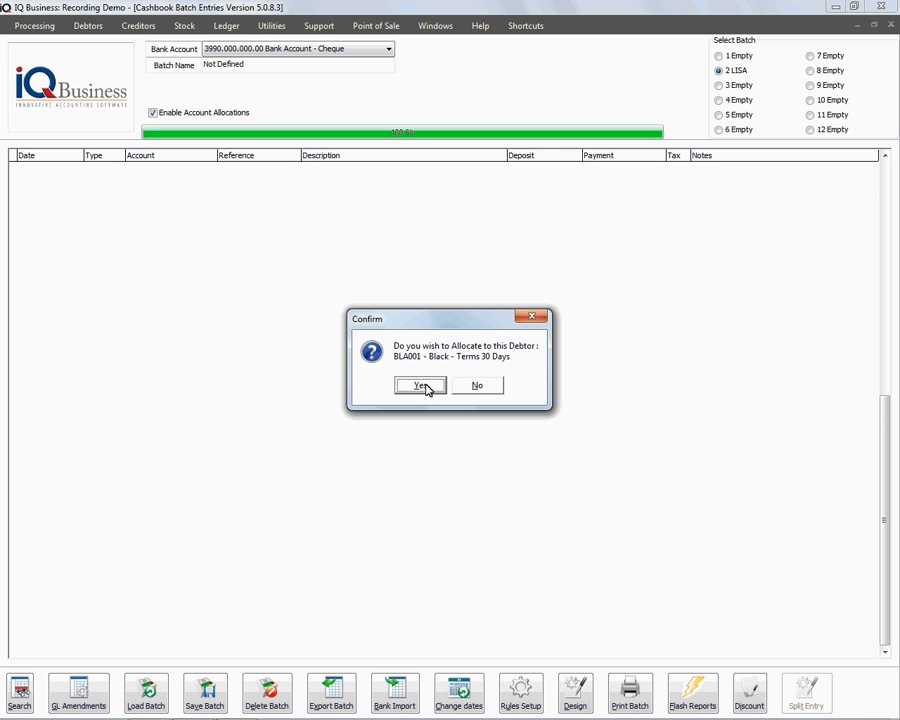
# Review the Black debtor's payments and other credits for any remaining available amounts.
pyautogui.click(422, 386)
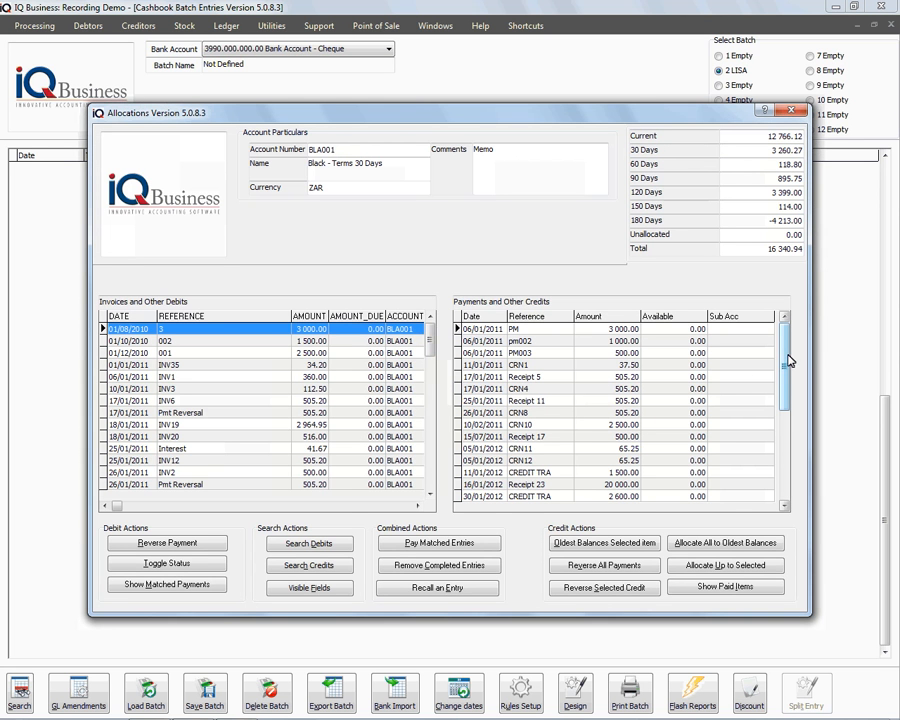
pyautogui.click(787, 451)
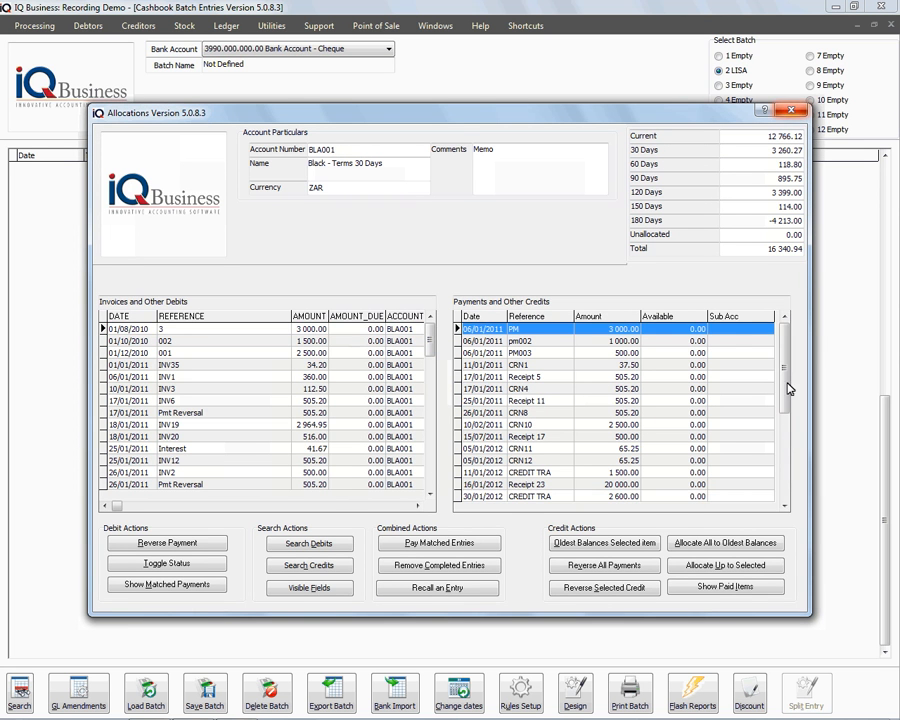
pyautogui.click(791, 110)
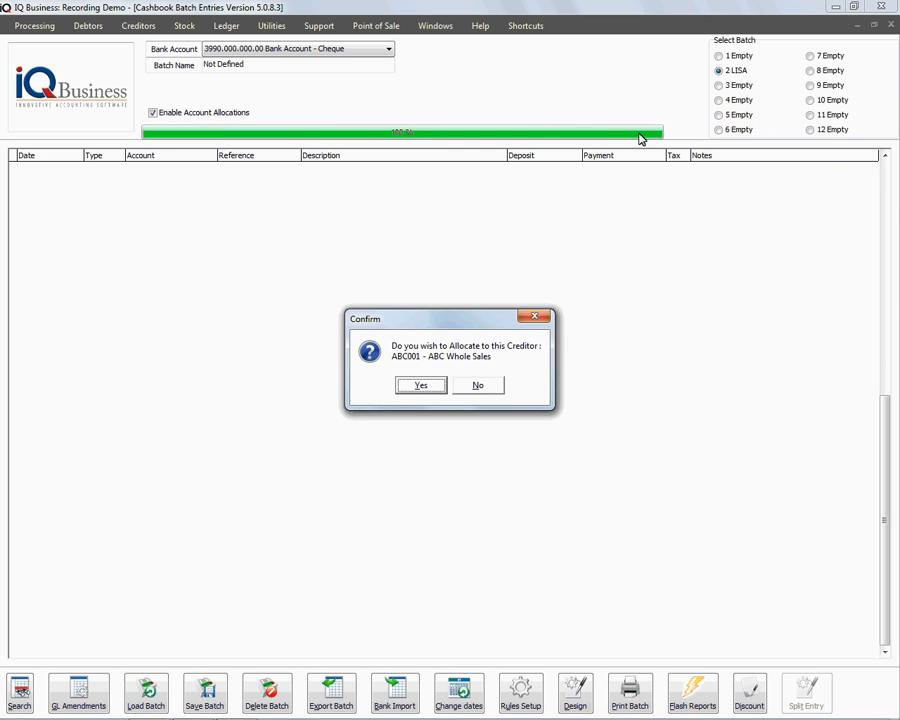
# Allocate the 14/01/2012 MAGTAPE CR payment of creditor ABC Whole Sales to invoice INV124.
pyautogui.click(420, 387)
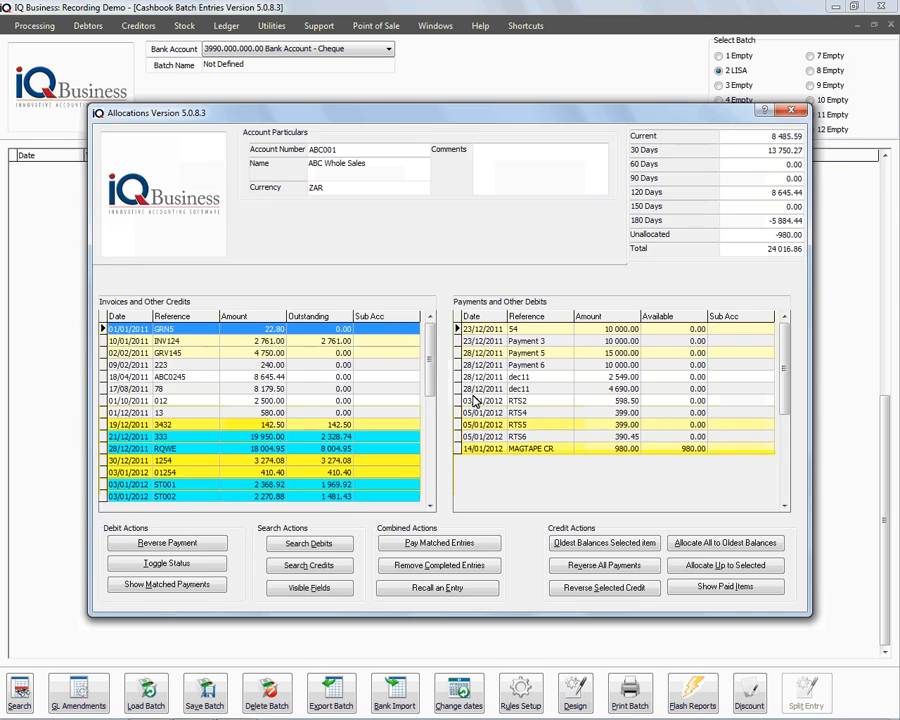
pyautogui.doubleClick(508, 450)
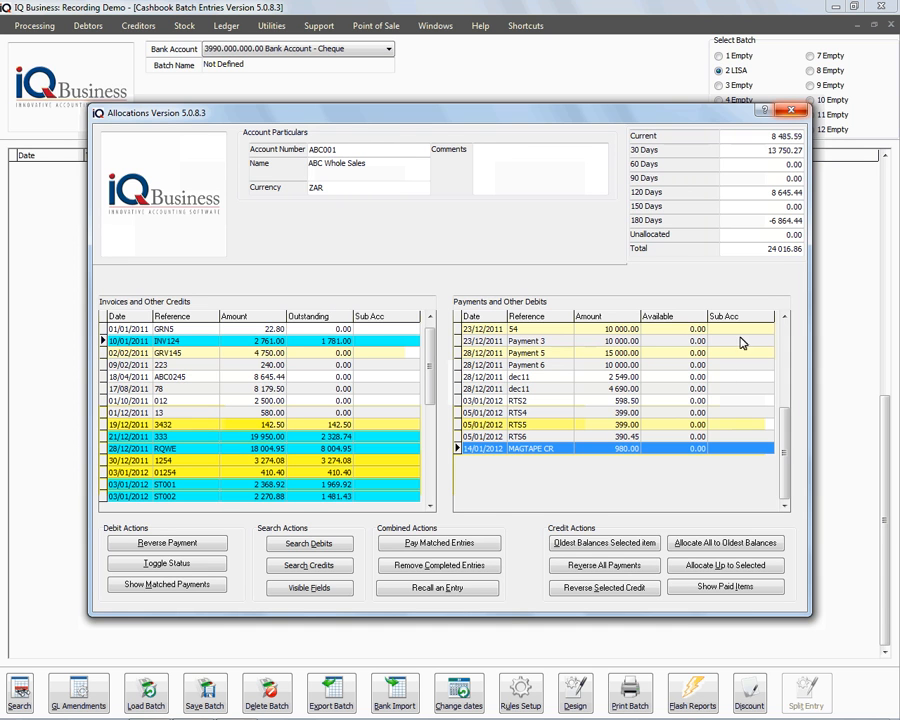
pyautogui.click(791, 112)
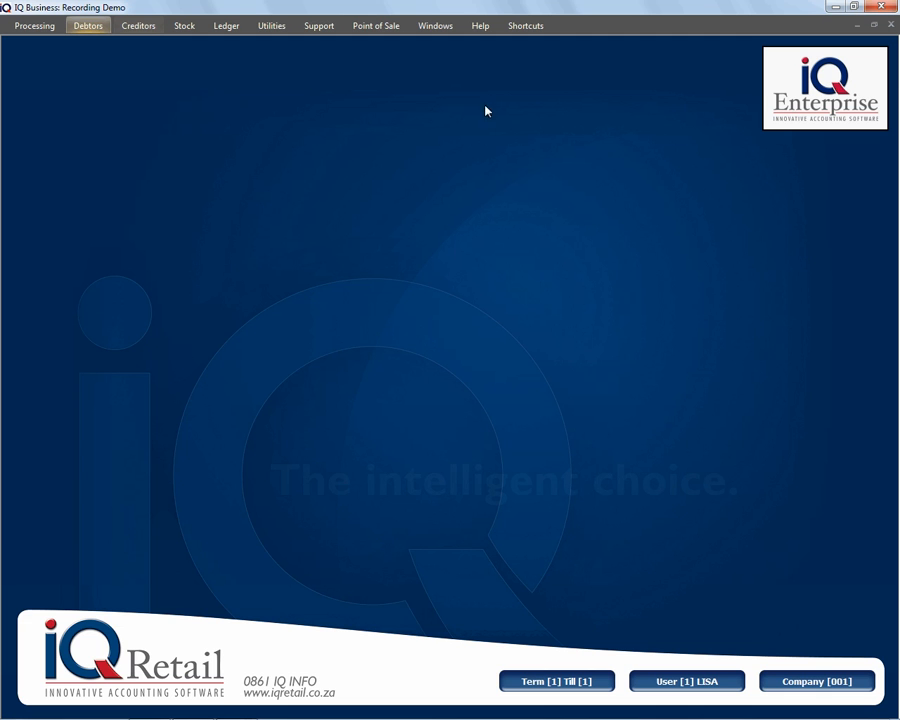
# Open the debtors allocations and examine which accounts have red balances for unallocated entries.
pyautogui.click(84, 27)
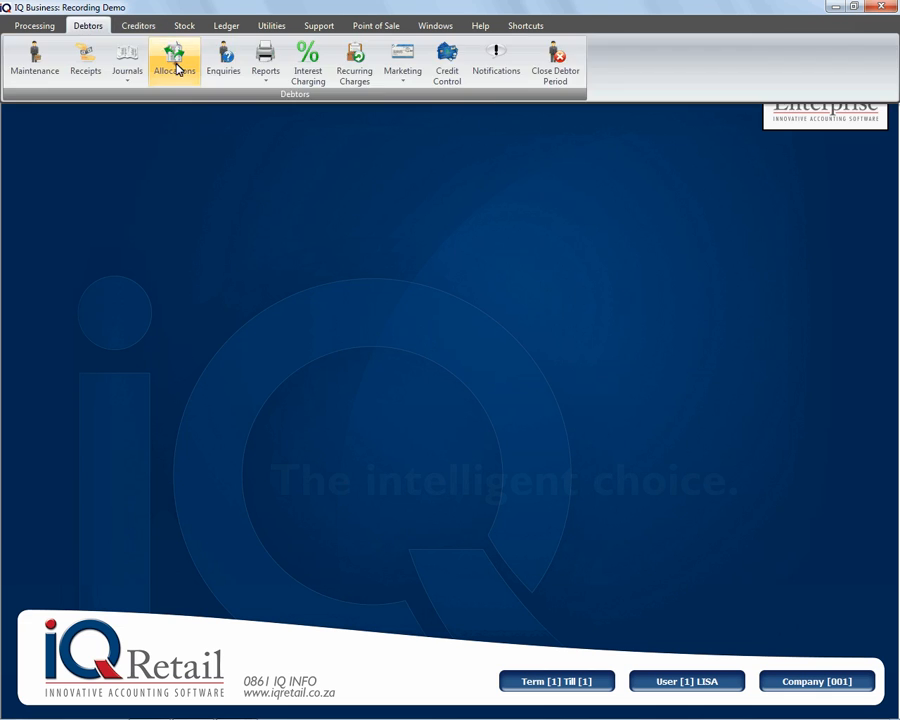
pyautogui.click(178, 68)
pyautogui.click(467, 310)
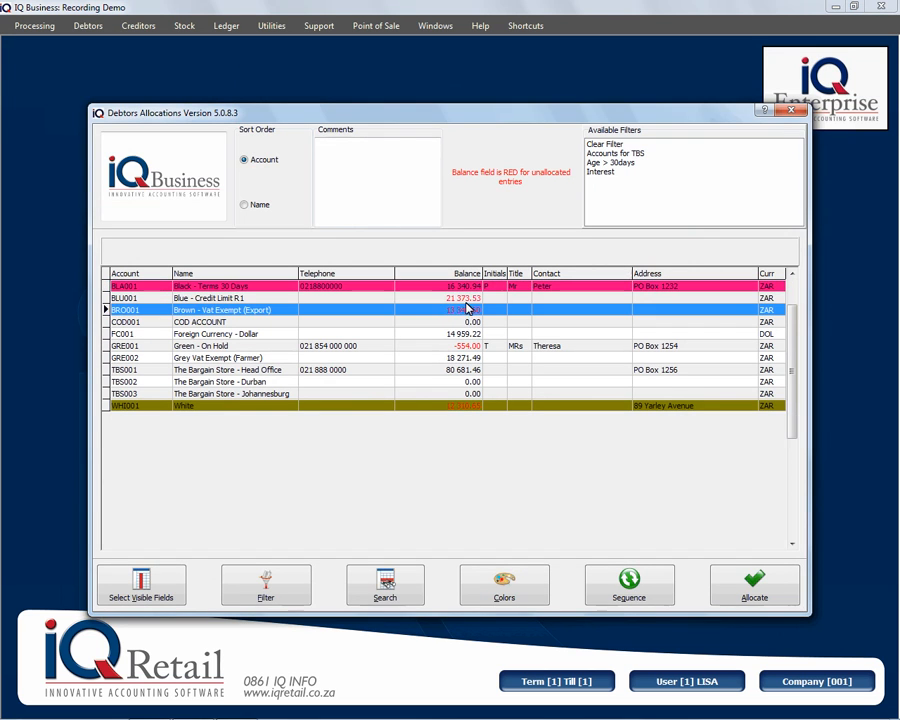
pyautogui.click(462, 344)
pyautogui.click(455, 298)
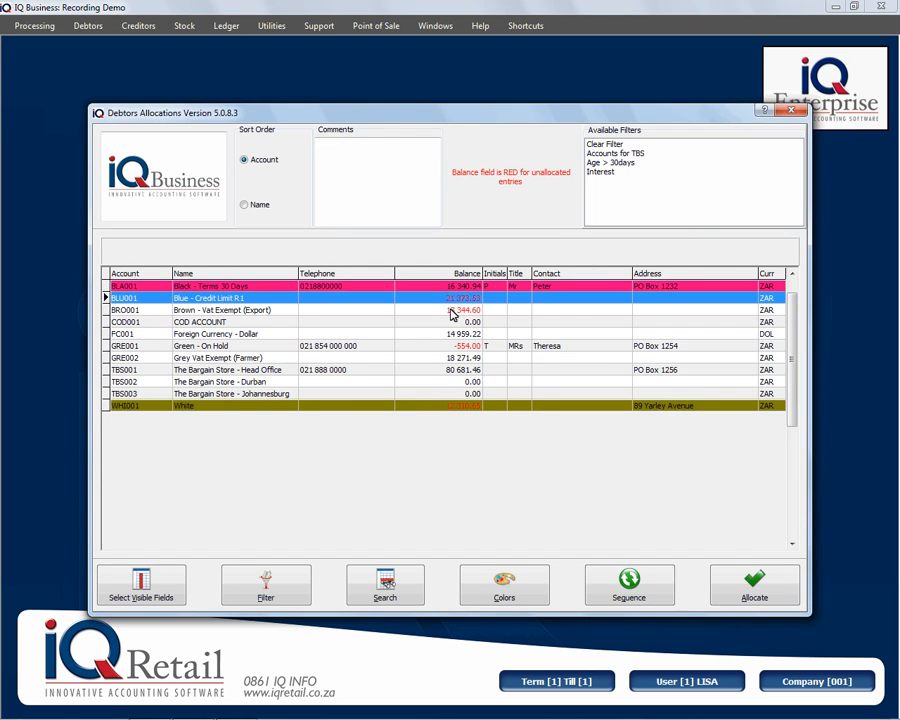
pyautogui.click(451, 311)
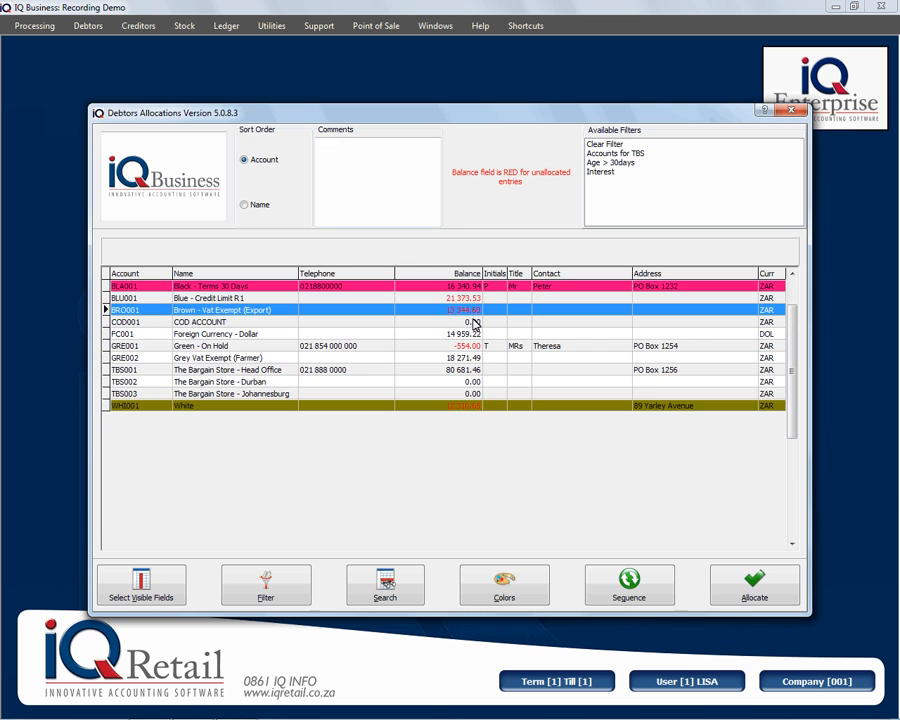
pyautogui.click(480, 346)
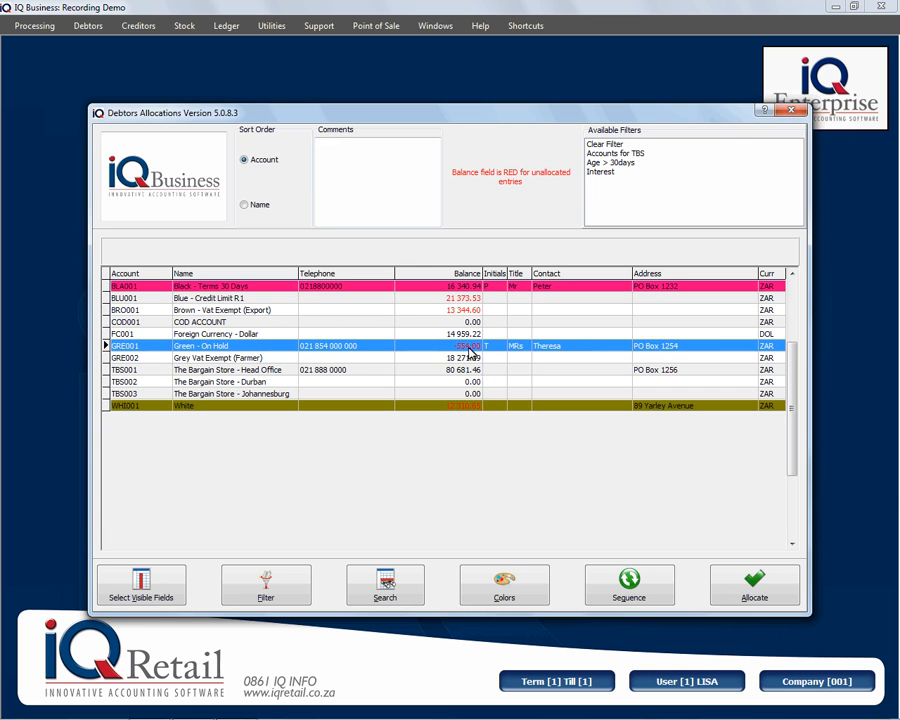
pyautogui.click(426, 287)
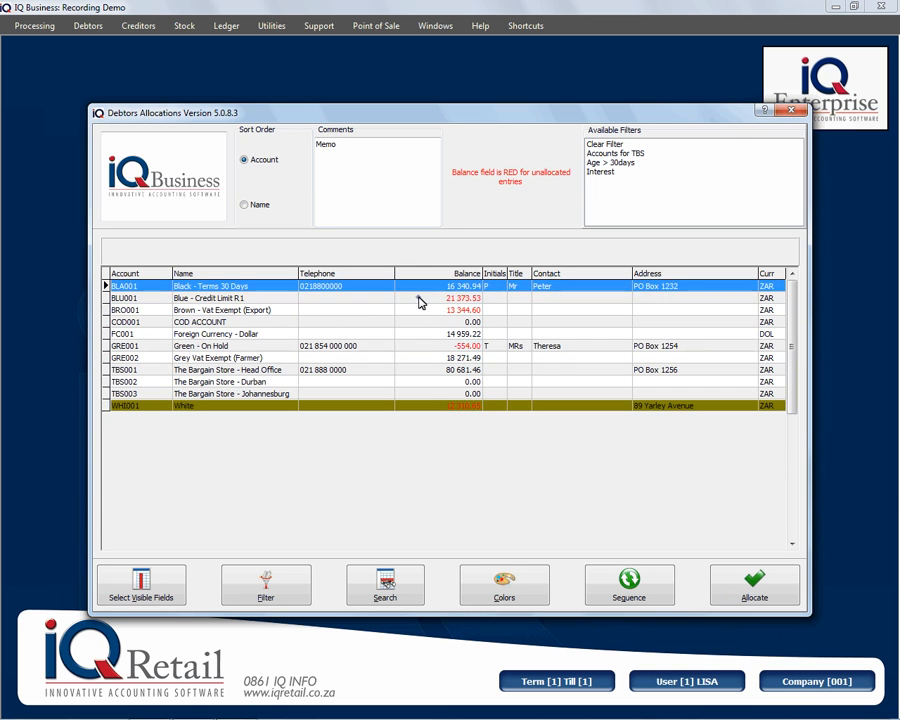
# Allocate the Blue - Credit Limit R1 debtor's 12/01/2012 electronic payment to INV26 and close the debtors allocations.
pyautogui.click(415, 298)
pyautogui.doubleClick(417, 302)
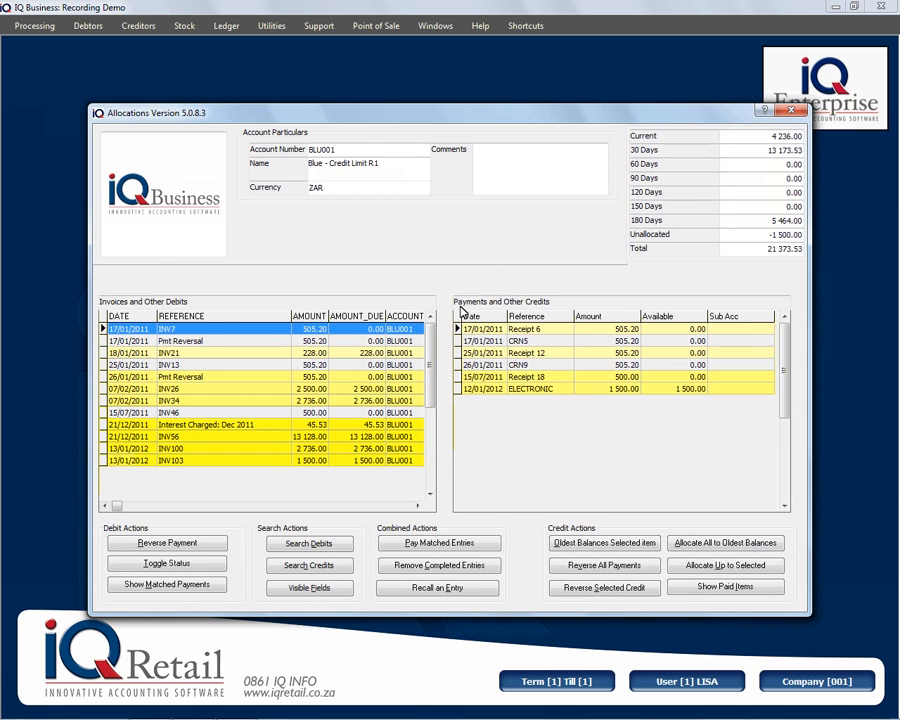
pyautogui.click(511, 390)
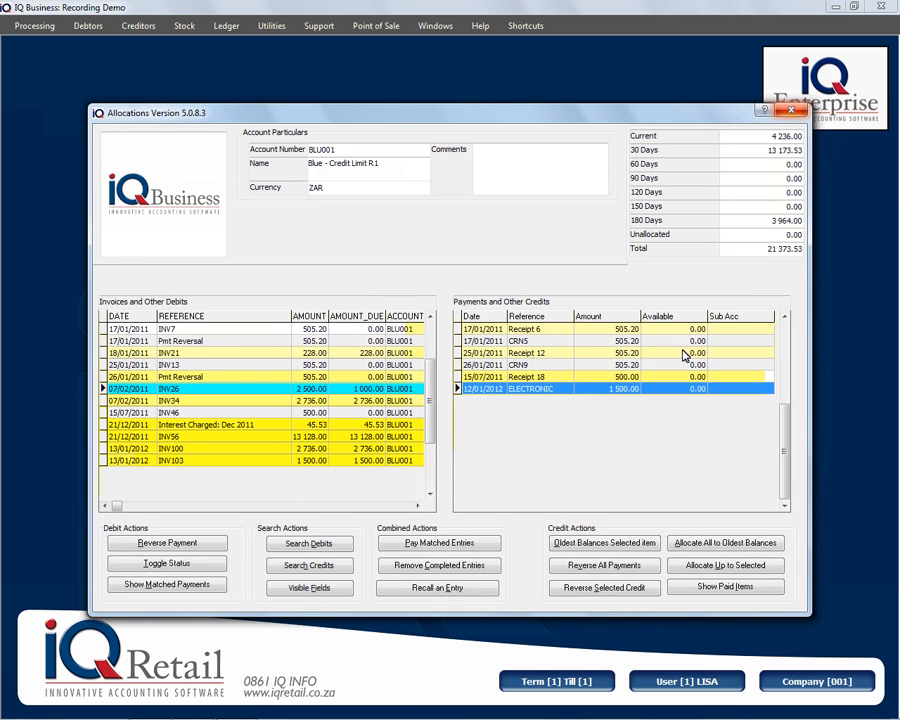
pyautogui.click(791, 110)
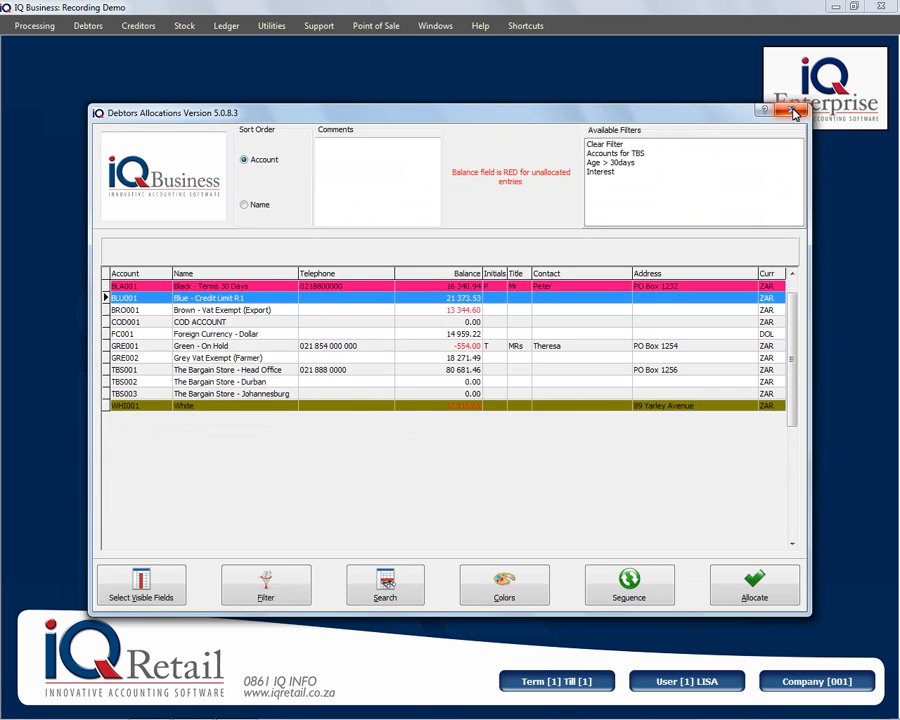
pyautogui.click(793, 111)
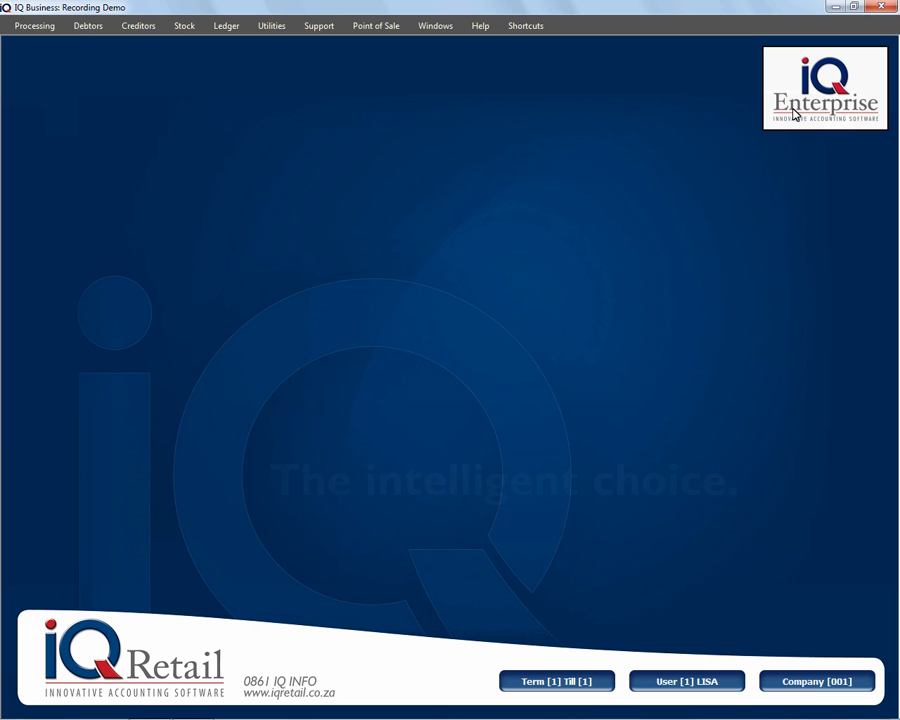